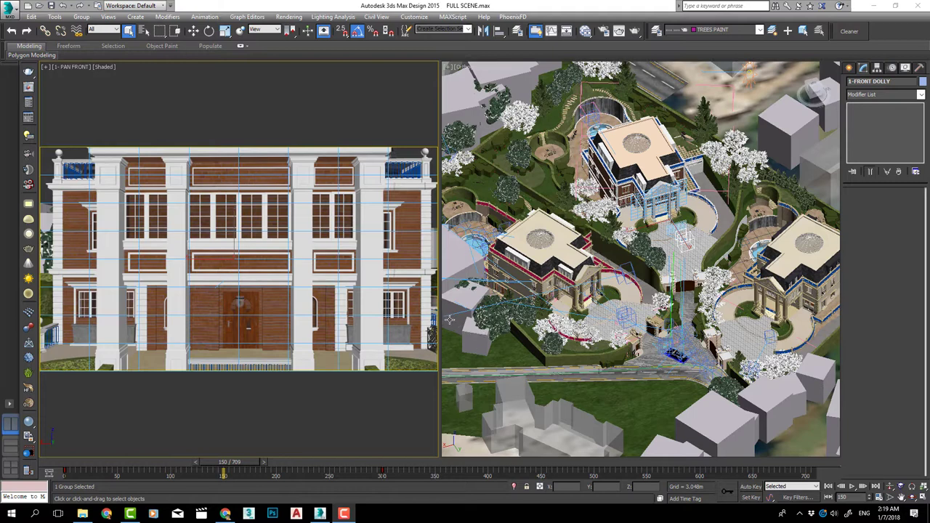
Render the 1-PAN FRONT camera view from the render setup
left_click(289, 17)
left_click(297, 39)
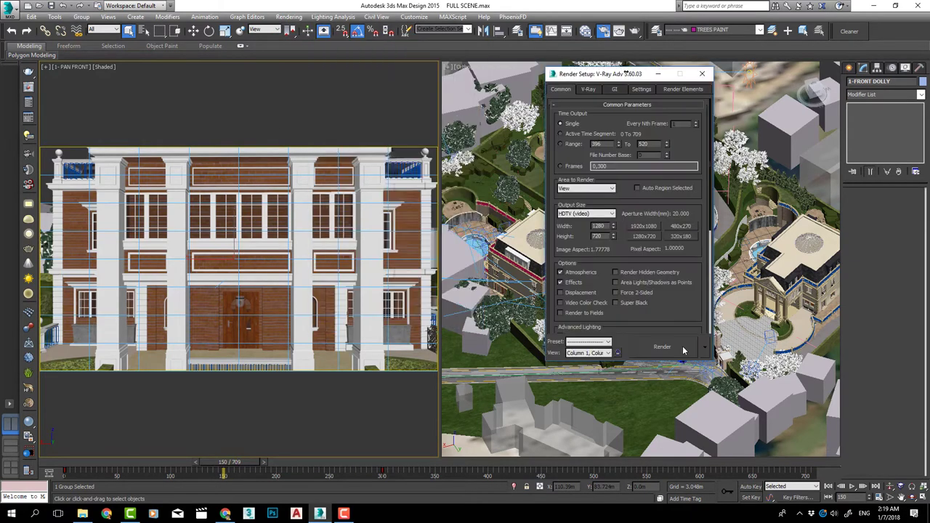
left_click(683, 351)
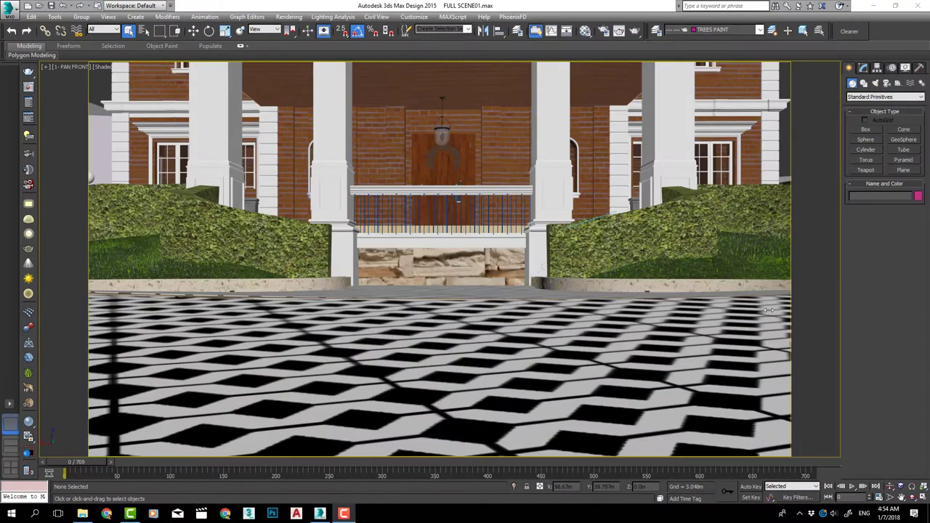
Isolate the hedge in front of the house and view it in perspective
left_click(604, 228)
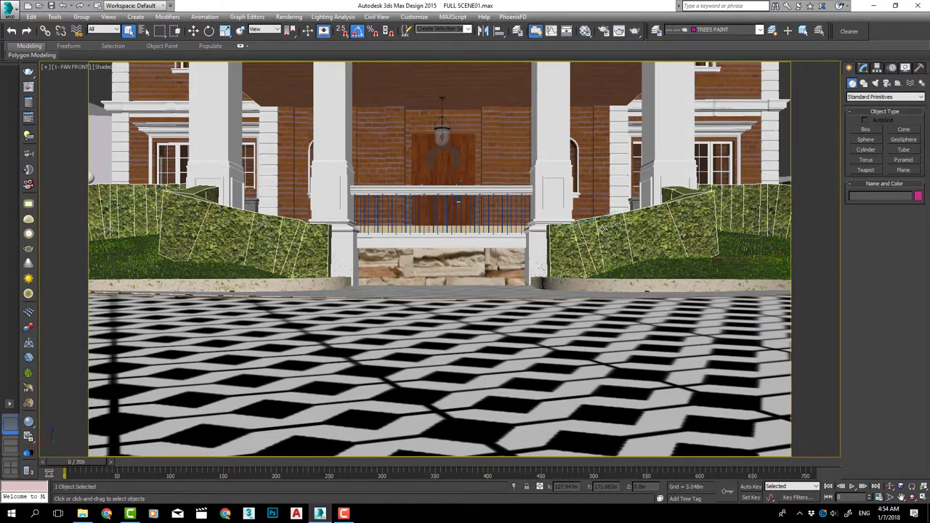
left_click(514, 486)
left_click(911, 497)
left_click_drag(494, 231, 581, 272)
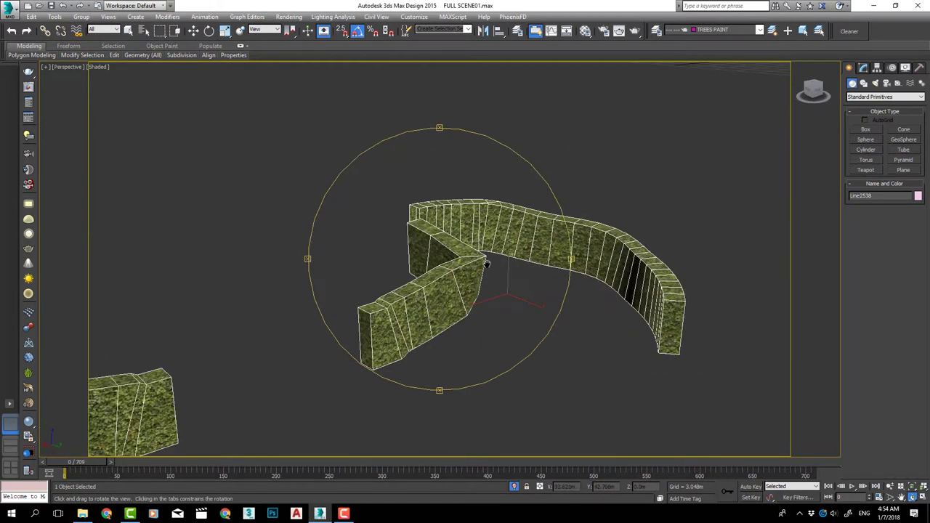
Pick the hedge's material into the Material Editor, enlarge its preview and inspect the bitmap used for displacement
key("m")
left_click(722, 233)
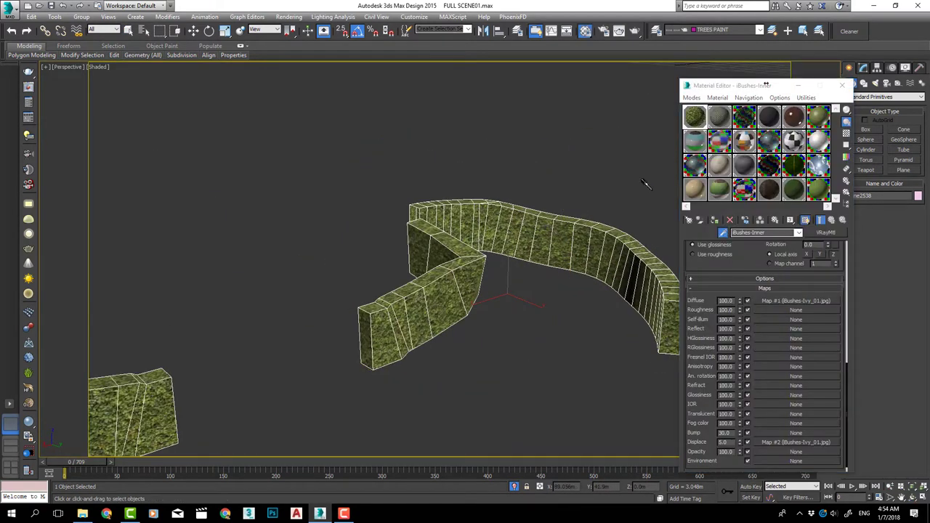
double_click(696, 118)
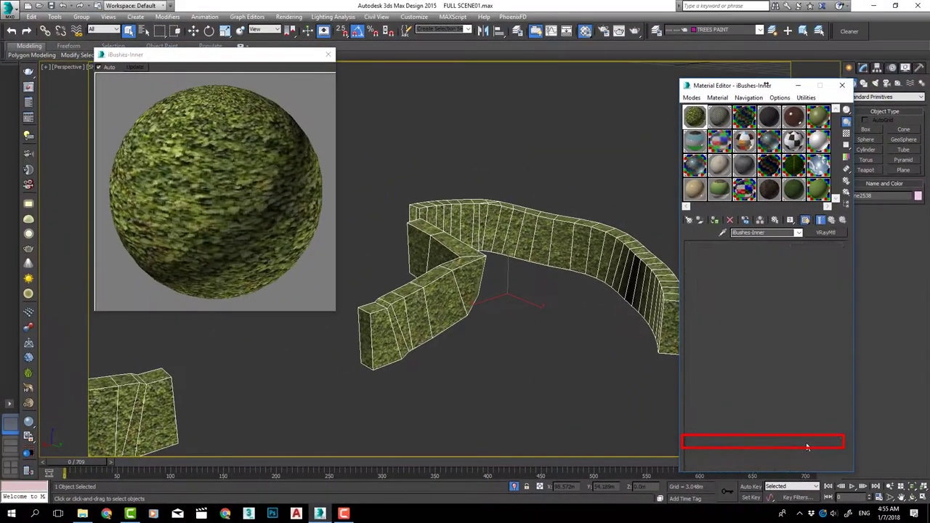
left_click(650, 354)
left_click(821, 220)
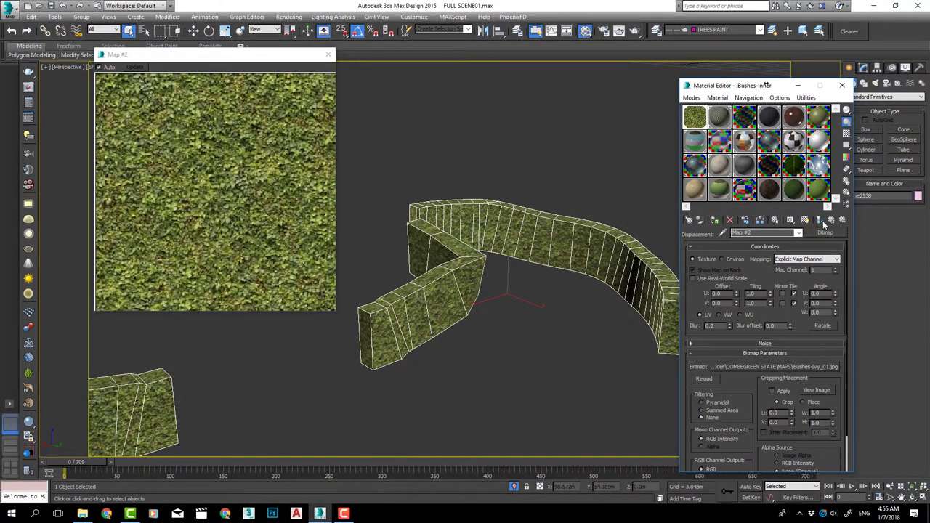
left_click(830, 220)
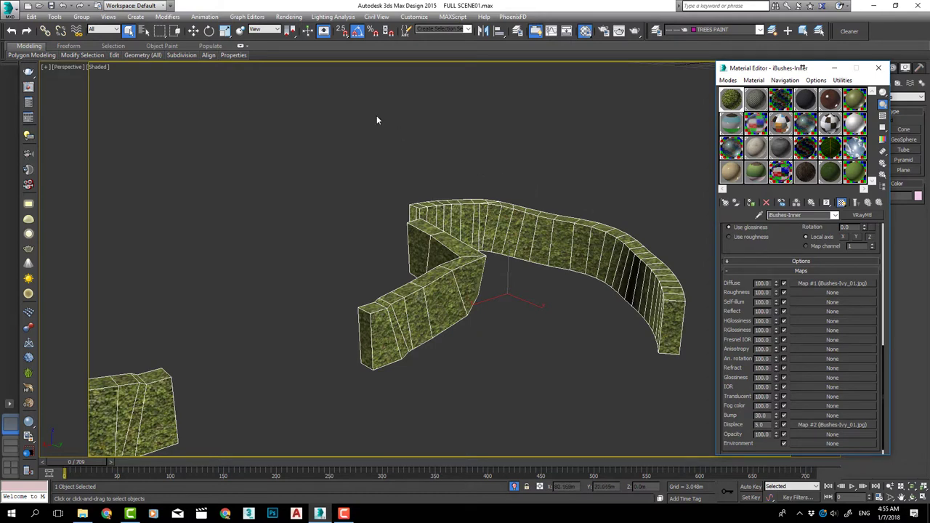
Turn off Displacement in V-Ray's global switches and render the front dolly camera view at frame 150
left_click(289, 17)
left_click(298, 40)
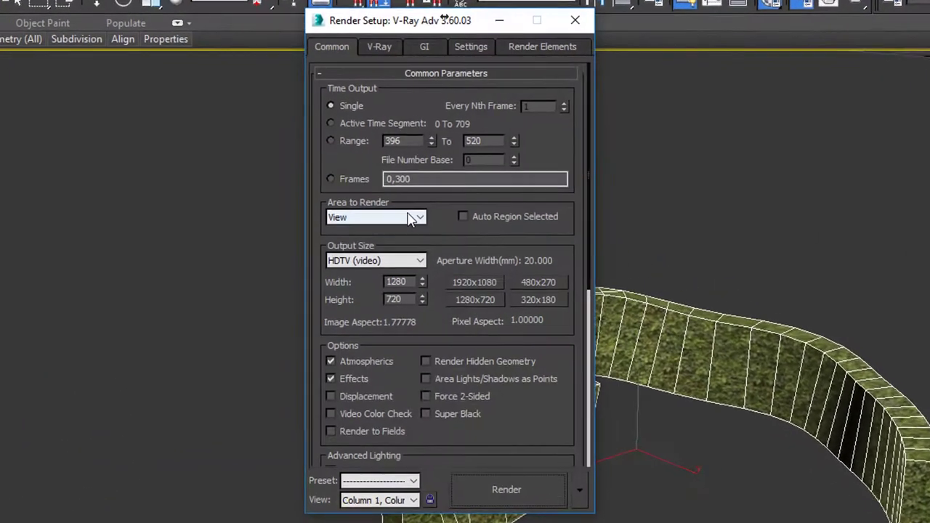
left_click(378, 47)
left_click(429, 124)
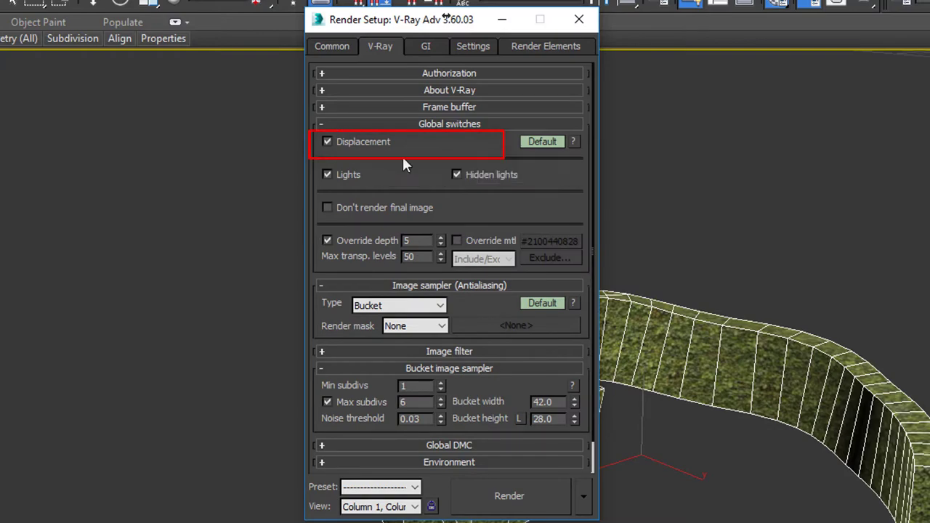
left_click(372, 140)
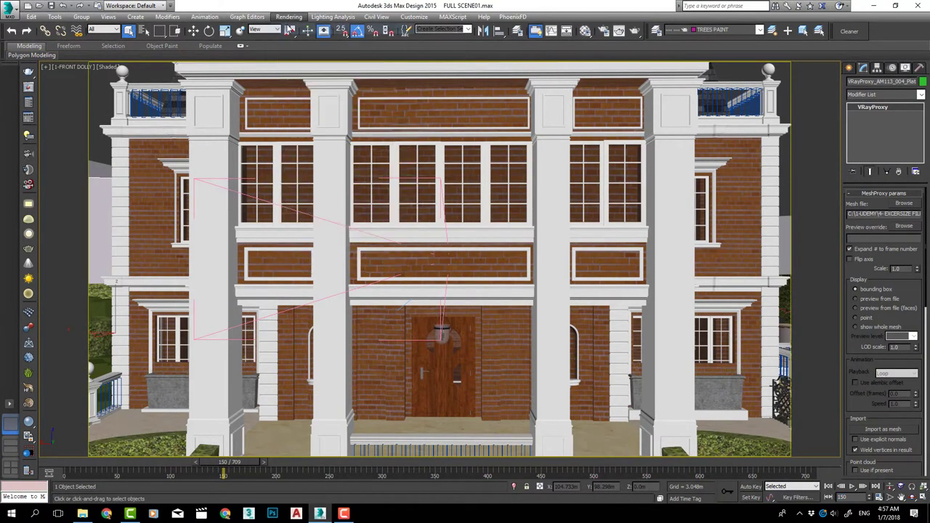
key("shift+q")
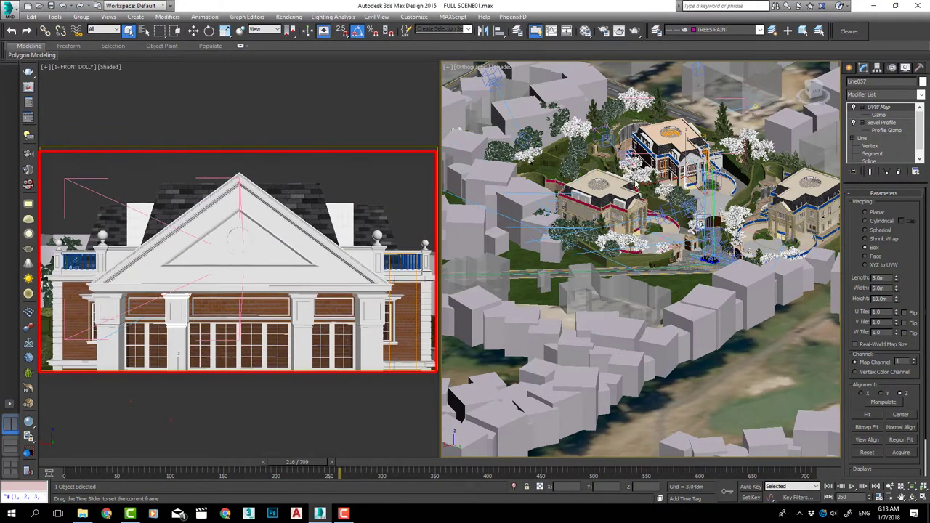
Select every object the front dolly camera sees at several frames from 0 to 258, and hide the selection
left_click(621, 223)
middle_click_drag(621, 224, 577, 303)
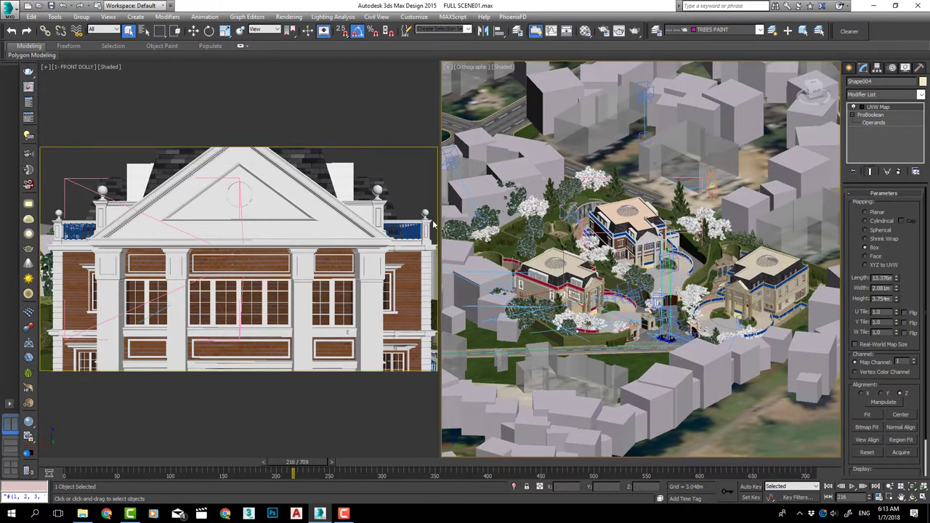
left_click_drag(317, 463, 51, 470)
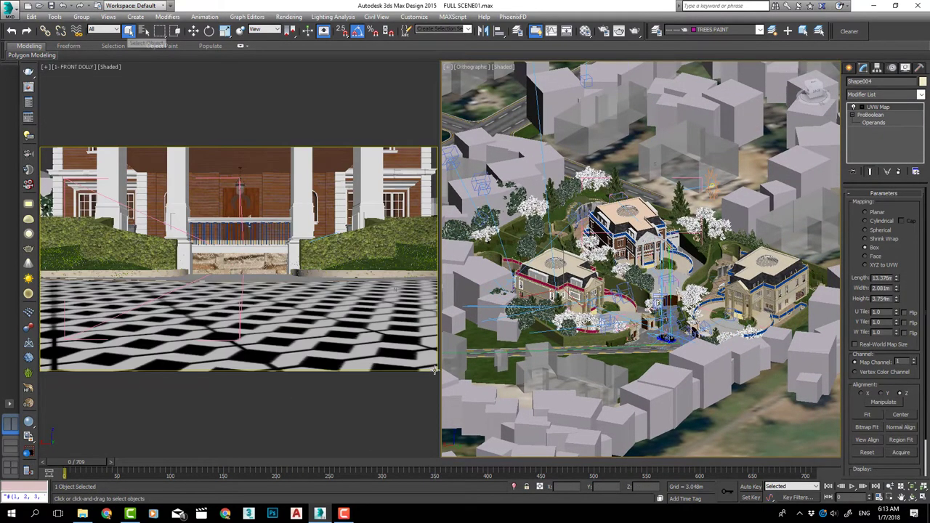
key("ctrl+a")
left_click_drag(95, 463, 268, 459)
left_click_drag(434, 154, 43, 370, "ctrl")
left_click_drag(249, 465, 342, 458)
left_click_drag(434, 163, 45, 337, "ctrl")
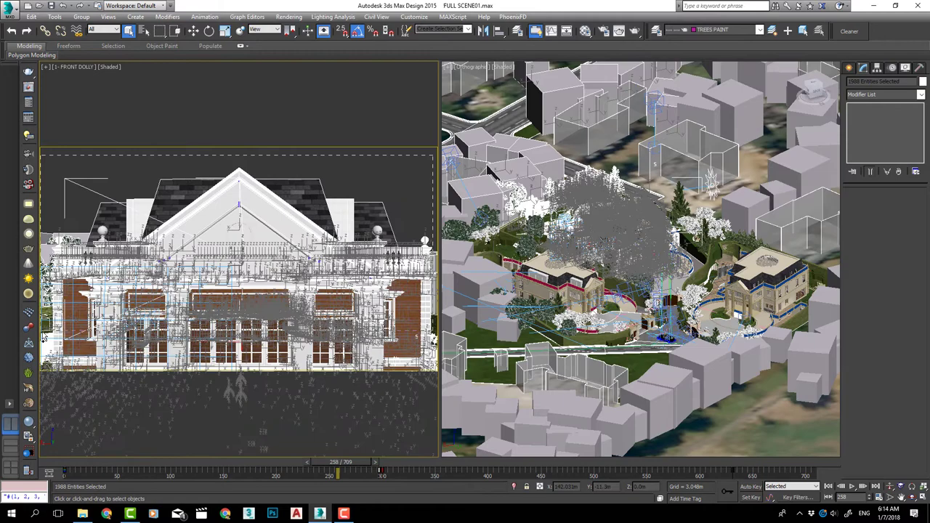
left_click_drag(434, 166, 41, 368, "ctrl")
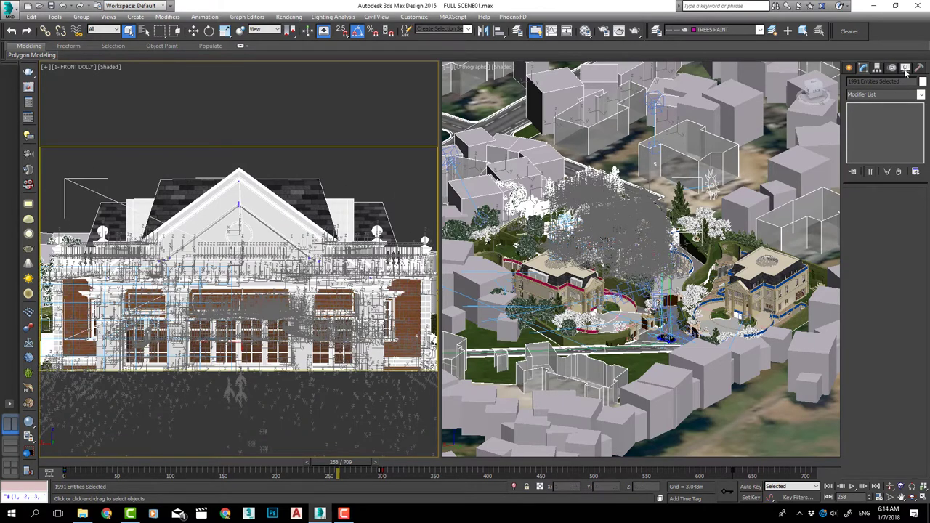
right_click(307, 259)
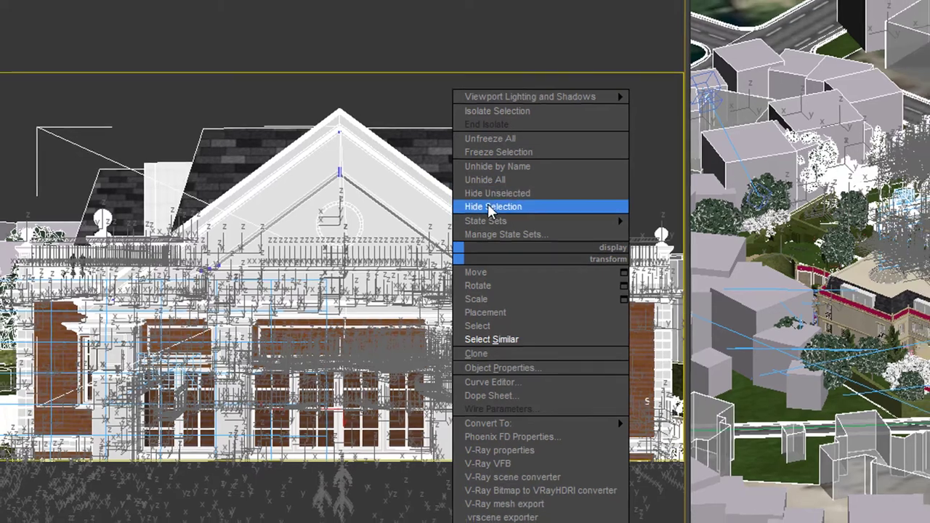
left_click(499, 206)
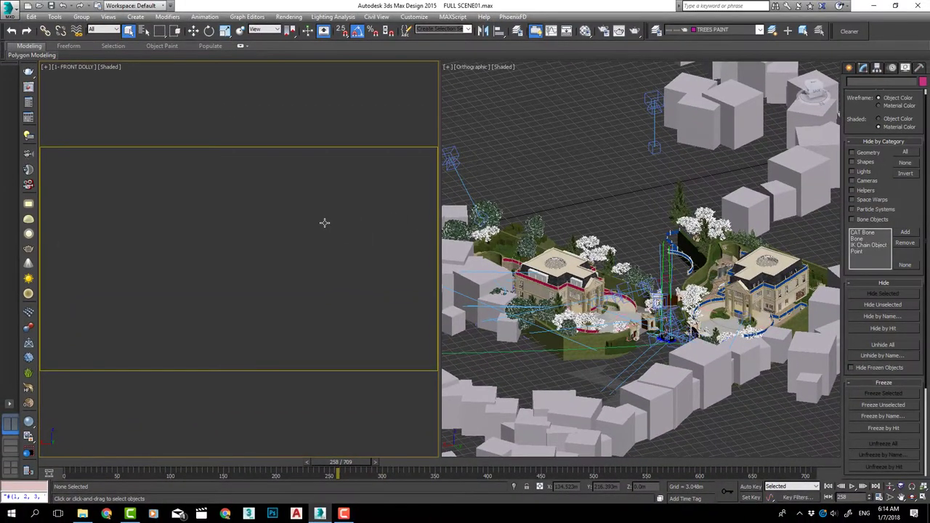
Restrict selection to Shapes and hide the leftover shapes on the cleared villa's plot
middle_click_drag(616, 225, 694, 256)
scroll(694, 256, "down", 5)
left_click(911, 496)
left_click_drag(668, 237, 727, 255)
scroll(669, 221, "up", 6)
left_click_drag(667, 222, 726, 102)
left_click(114, 30)
left_click(97, 52)
scroll(524, 170, "down", 4)
right_click(720, 174)
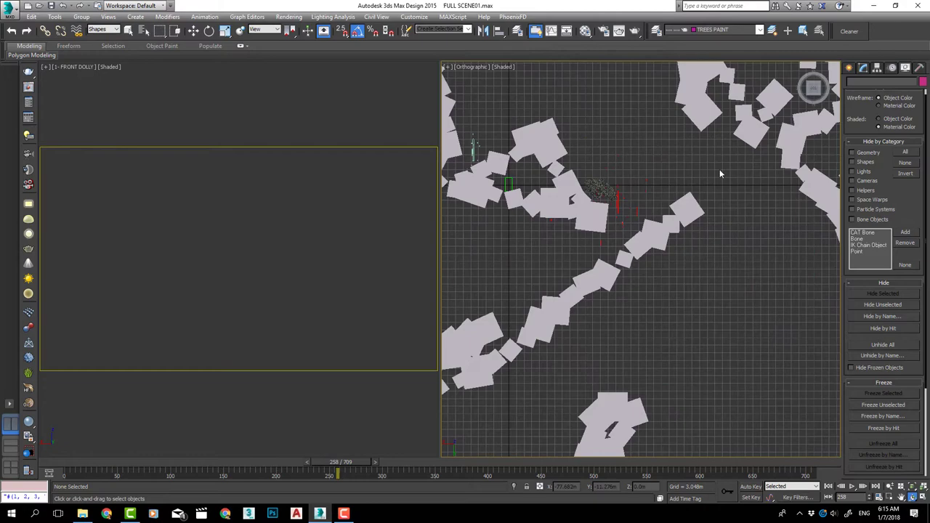
left_click_drag(741, 161, 454, 345)
left_click(881, 294)
Reset the selection filter to All and hide the leftover balustrades and other objects on the cleared villa's plot
scroll(649, 262, "down", 5)
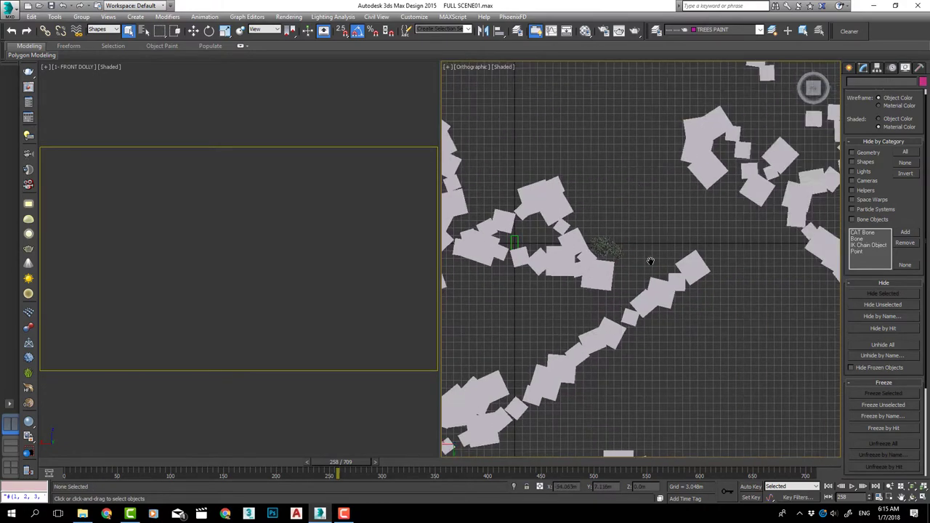
middle_click_drag(705, 234, 755, 237)
scroll(704, 239, "up", 5)
scroll(704, 240, "down", 4)
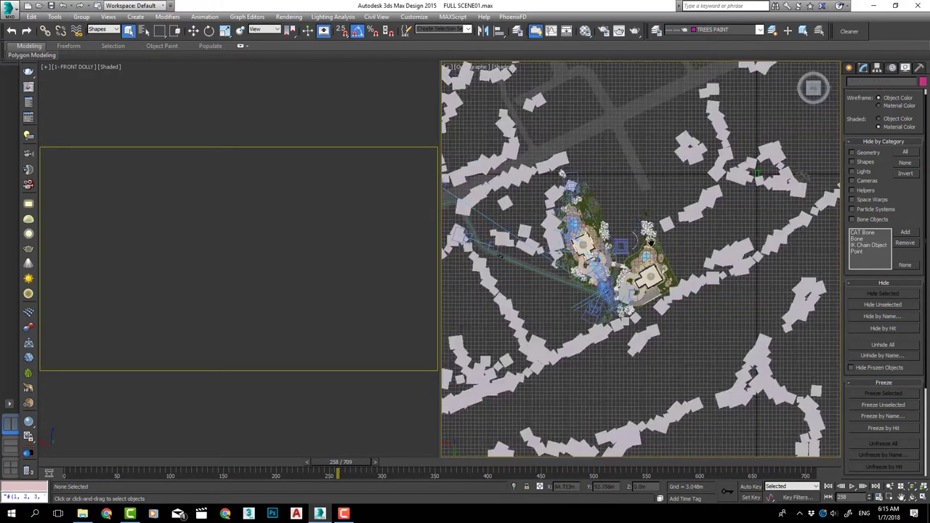
middle_click_drag(668, 286, 707, 267, "alt")
scroll(707, 266, "up", 10)
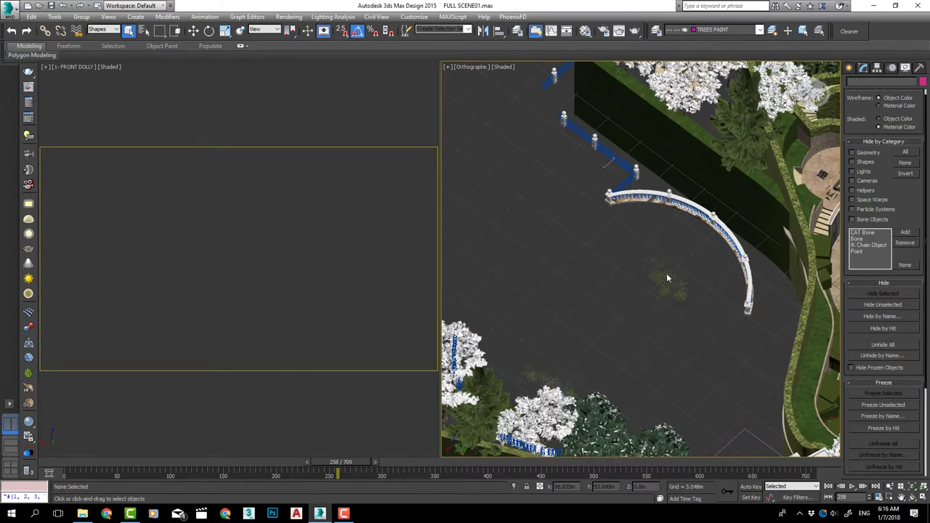
key("t")
left_click(103, 29)
left_click(96, 37)
middle_click_drag(509, 356, 710, 266)
left_click_drag(759, 298, 566, 193)
left_click(882, 293)
Select the remaining trees along the edges of the cleared villa's plot and remove them from the view
middle_click_drag(709, 371, 667, 409)
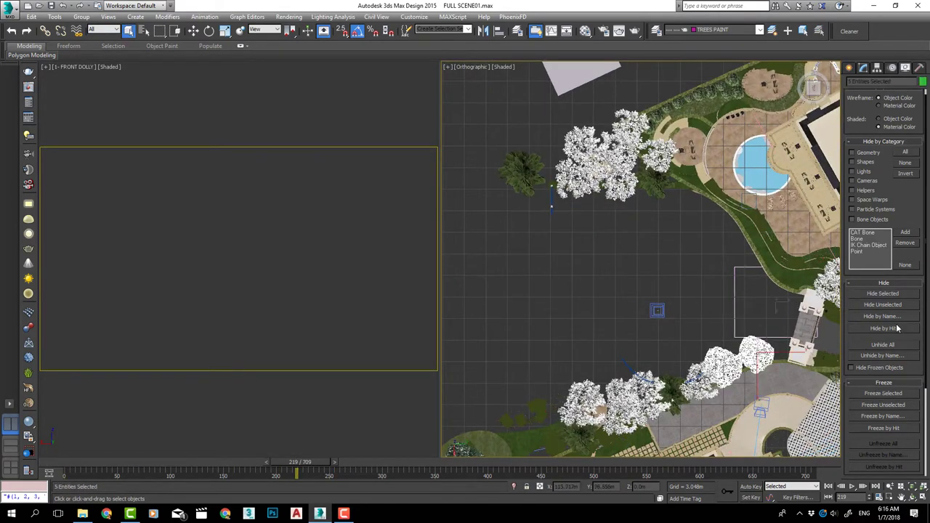
middle_click_drag(769, 309, 466, 284)
left_click(552, 266, "ctrl")
left_click(579, 281, "ctrl")
left_click(749, 277, "ctrl")
left_click(816, 249, "ctrl")
middle_click_drag(797, 283, 682, 180)
scroll(681, 181, "down", 8)
key("Delete")
scroll(610, 268, "up", 5)
left_click(650, 293)
left_click(708, 271, "ctrl")
key("Delete")
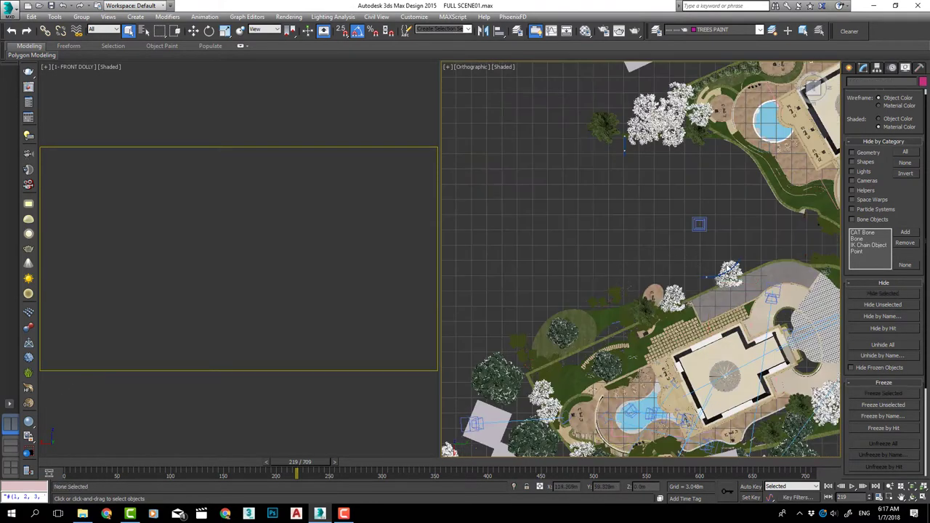
Select the remaining trees that belong to the cleared plot between the two other villas and hide them
left_click(728, 269)
middle_click_drag(728, 269, 529, 281)
scroll(683, 289, "down", 5)
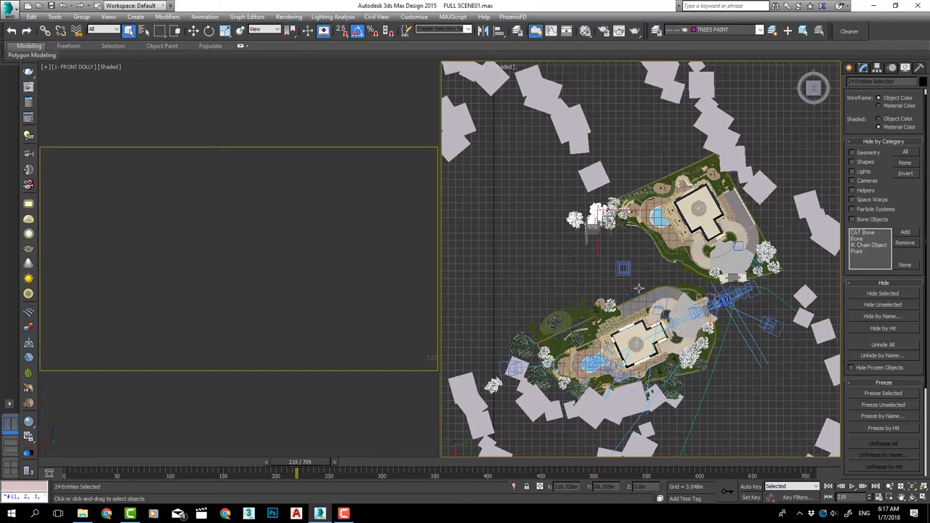
scroll(614, 321, "up", 4)
left_click(882, 293)
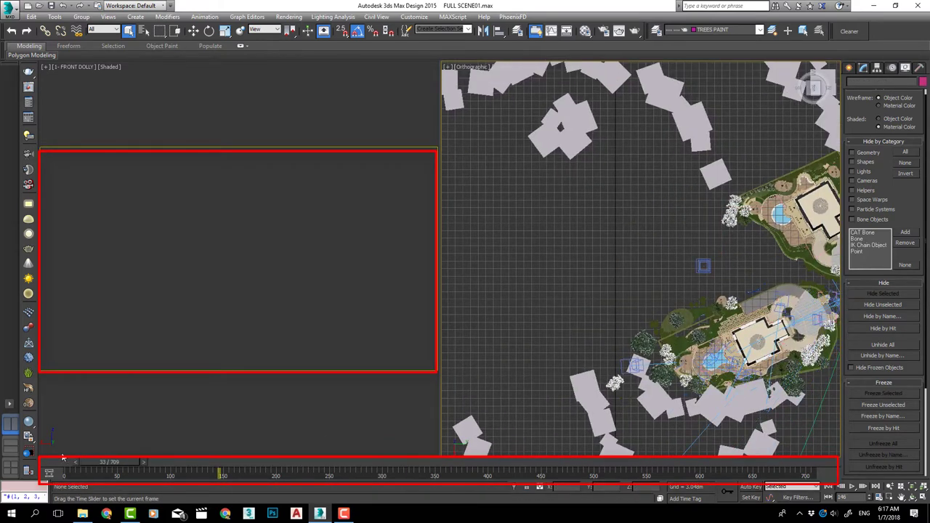
Select the front dolly camera through its view at frame 0 and hide it
left_click_drag(63, 458, 52, 457)
left_click(77, 68)
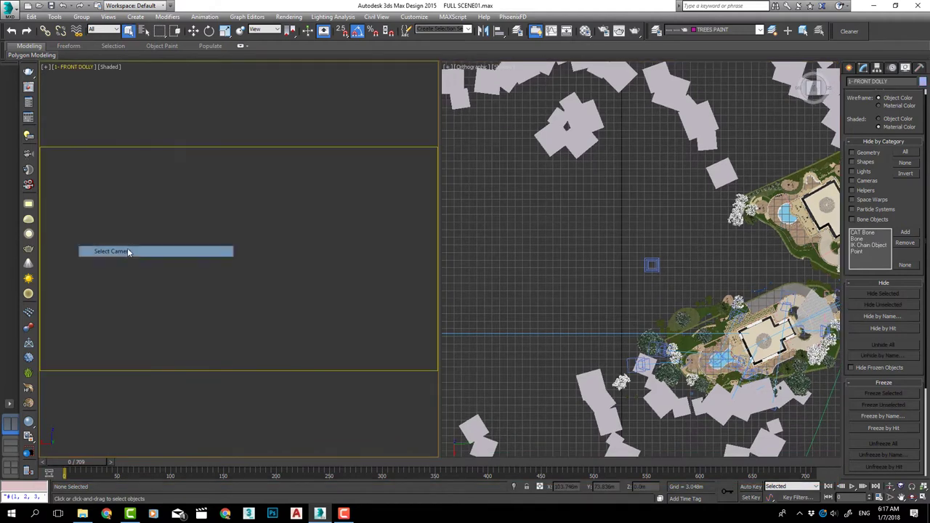
left_click(156, 252)
right_click(777, 265)
right_click(782, 259)
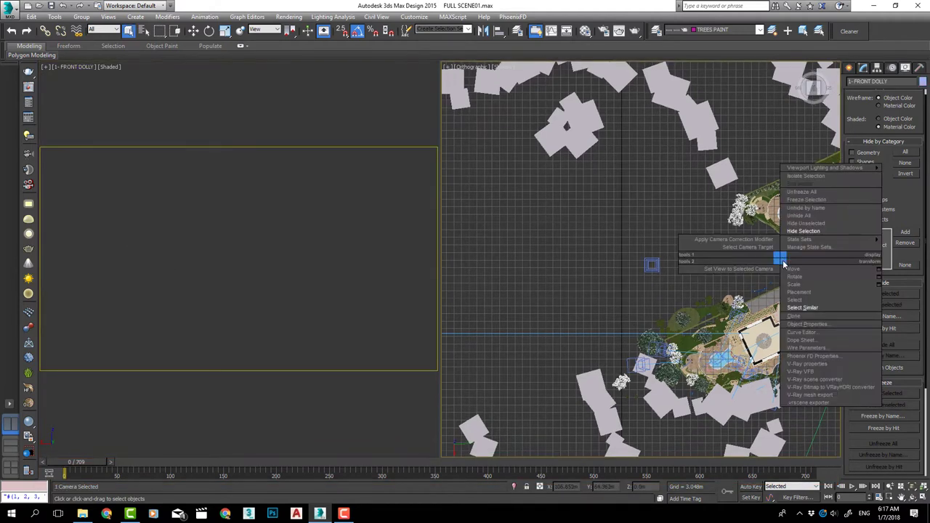
left_click(783, 257)
middle_click_drag(783, 260, 632, 256)
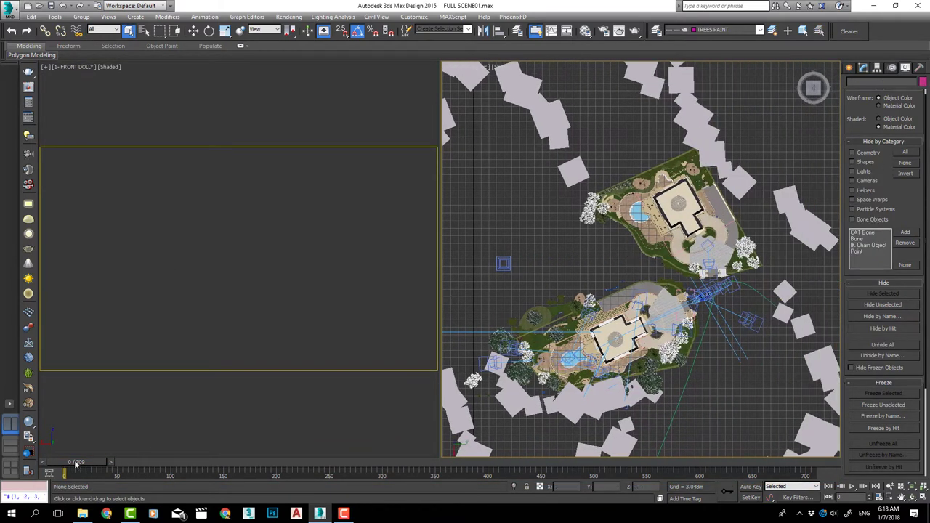
Delete all objects still visible that the front dolly camera does not need, and unhide everything that was kept
left_click_drag(76, 462, 277, 462)
scroll(645, 207, "down", 2)
middle_click_drag(645, 207, 578, 271)
scroll(642, 332, "down", 2)
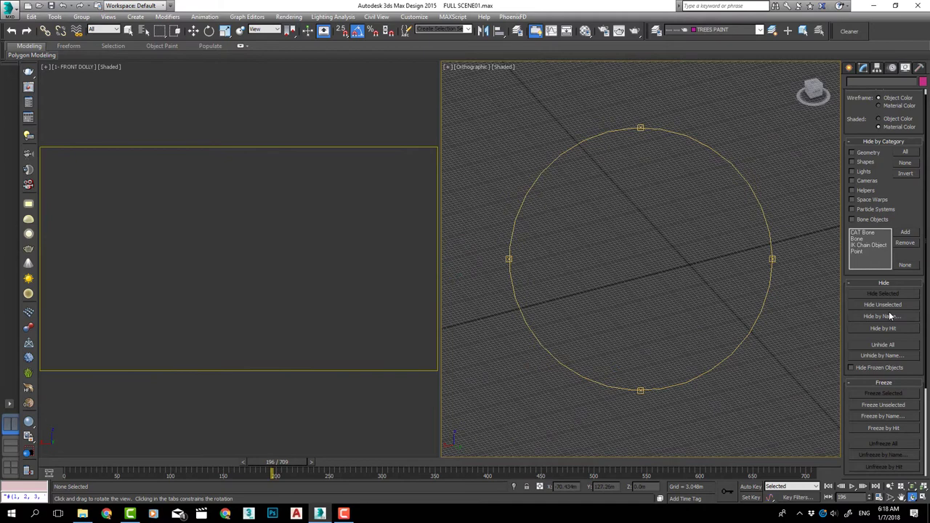
left_click(886, 345)
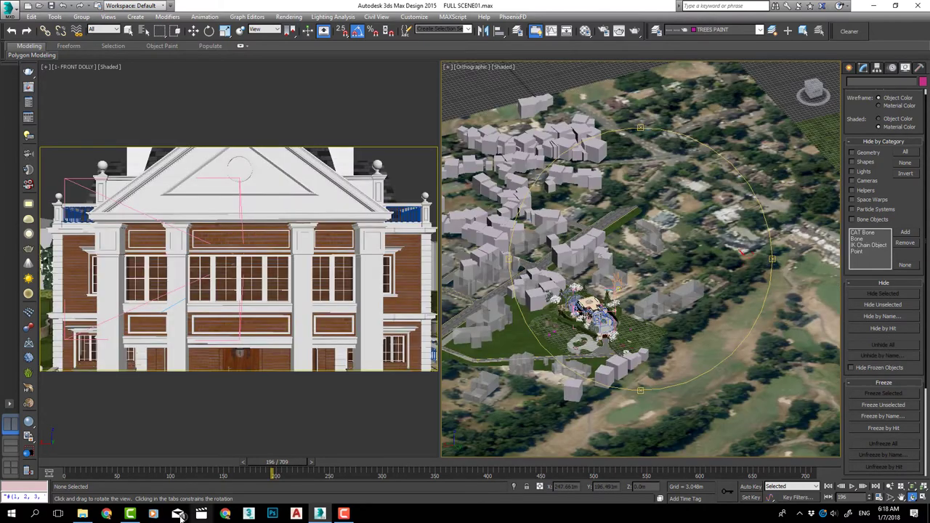
left_click_drag(192, 464, 288, 462)
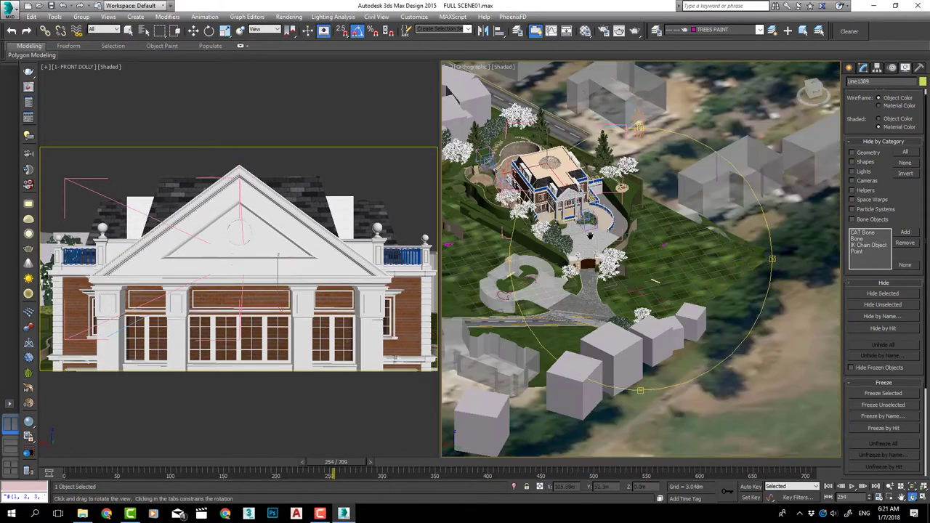
Save the reduced scene as CAMERA SPLIT DOLLY in the scenes folder and compare its file size with the other scene files
left_click(9, 10)
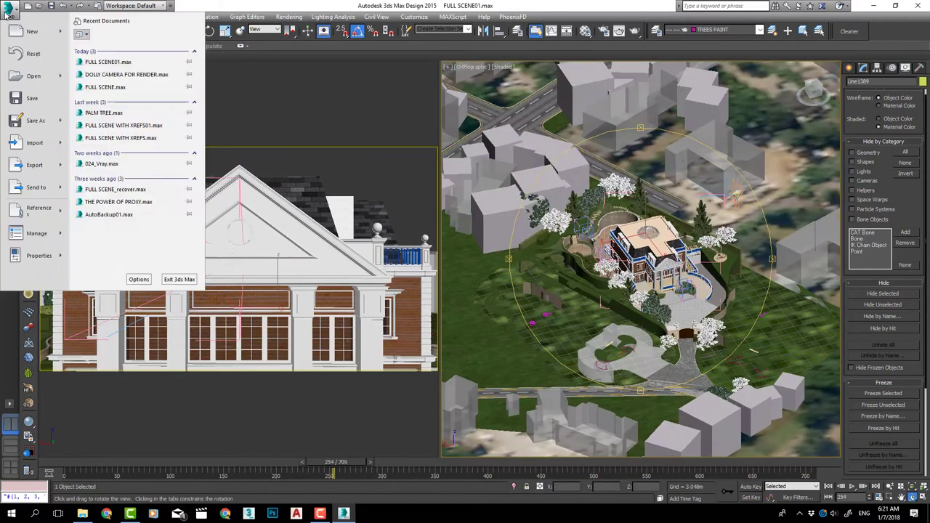
left_click(36, 122)
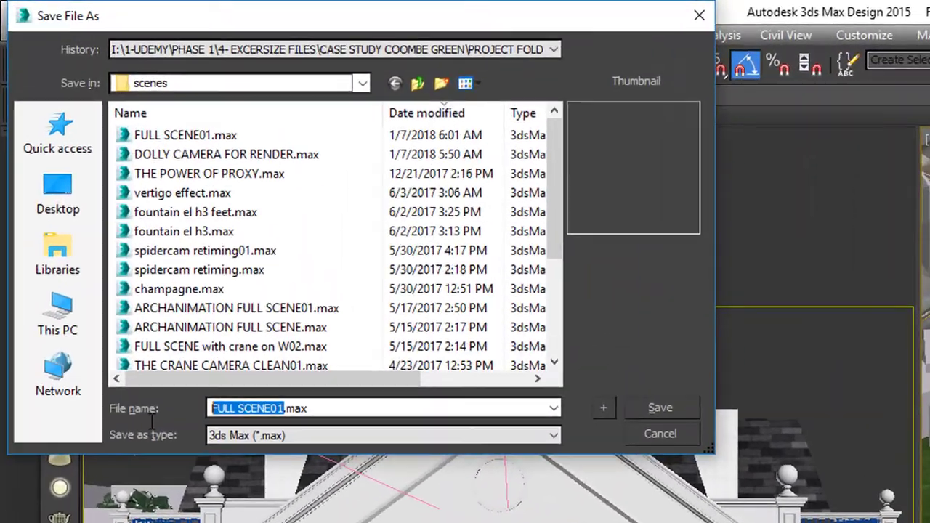
type("CAM")
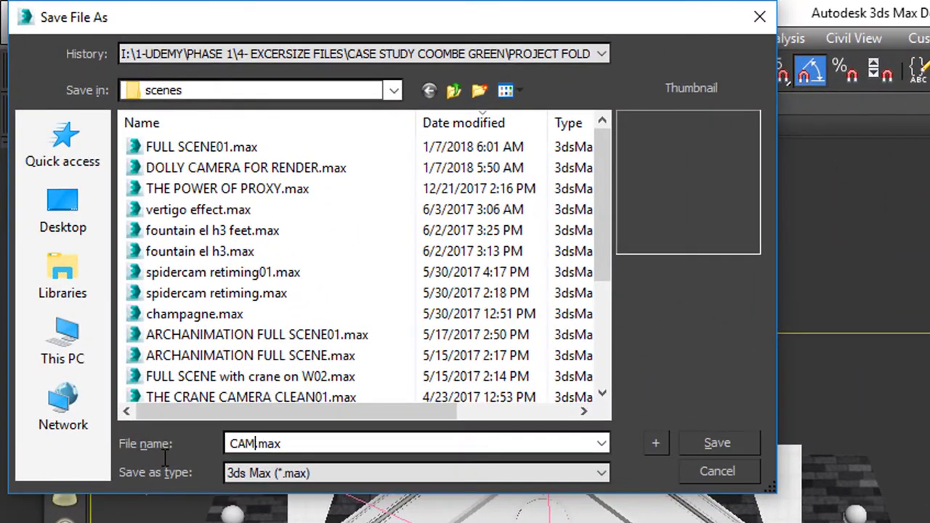
type("ERA SPLIT DOLLY")
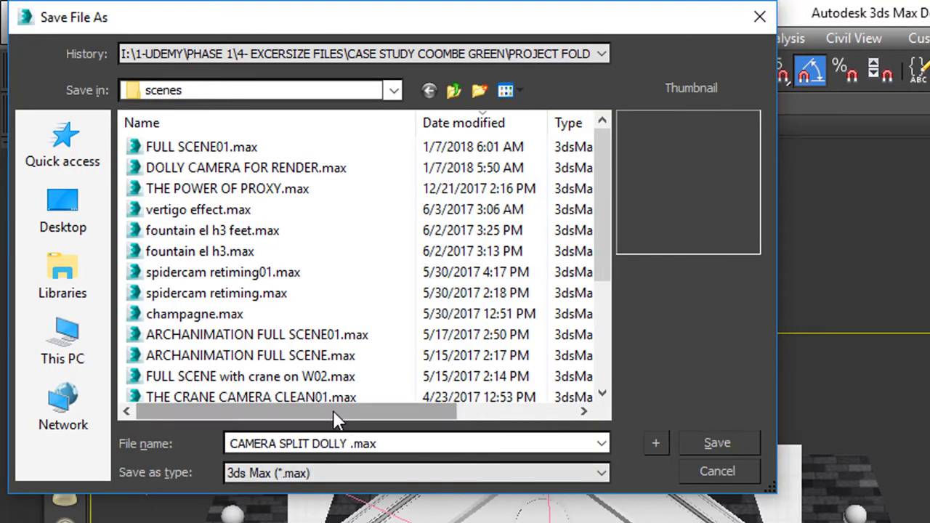
left_click_drag(395, 415, 477, 440)
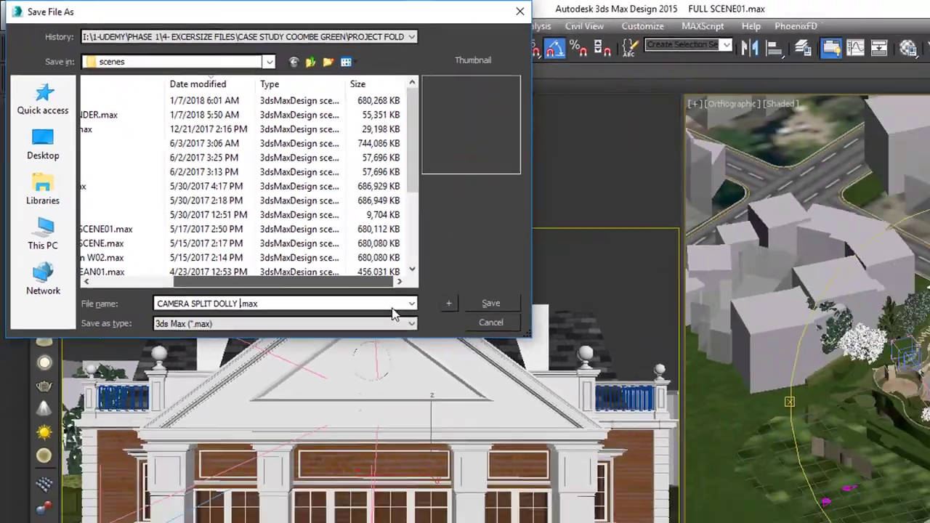
left_click(488, 303)
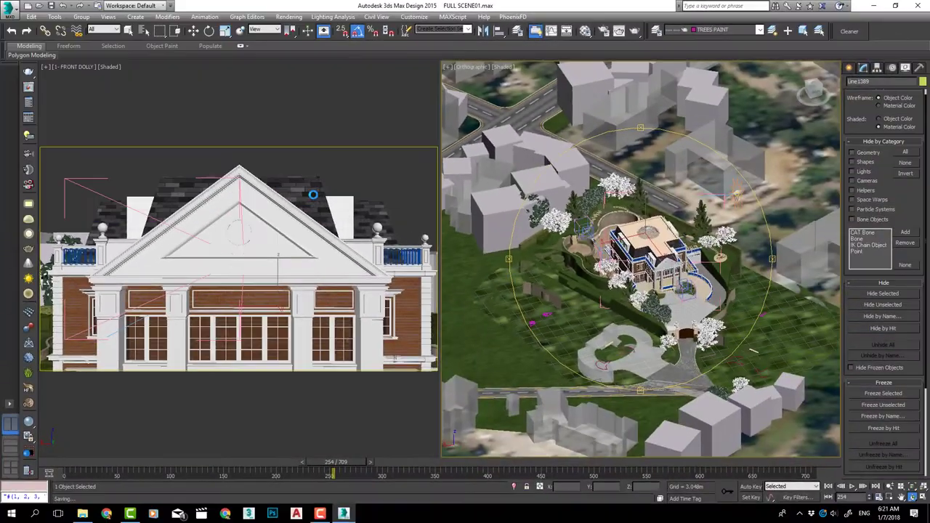
left_click(41, 123)
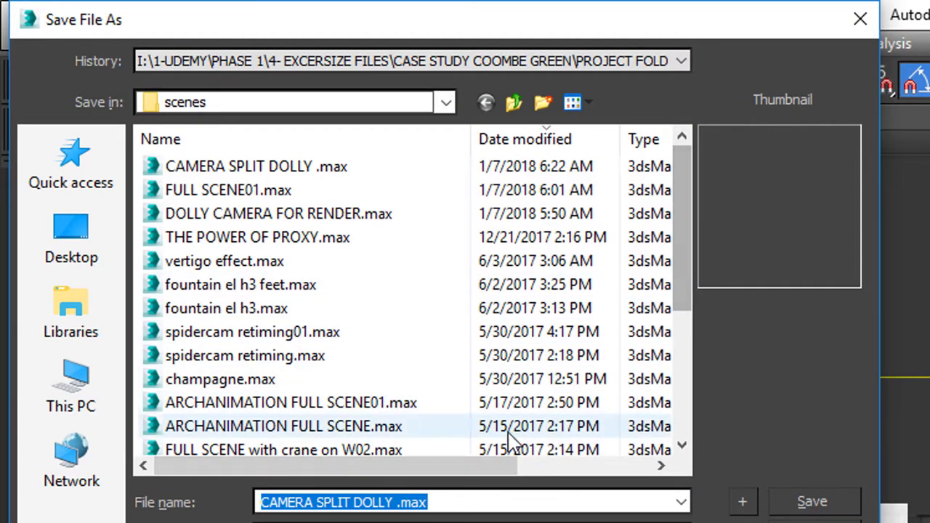
left_click_drag(449, 469, 676, 462)
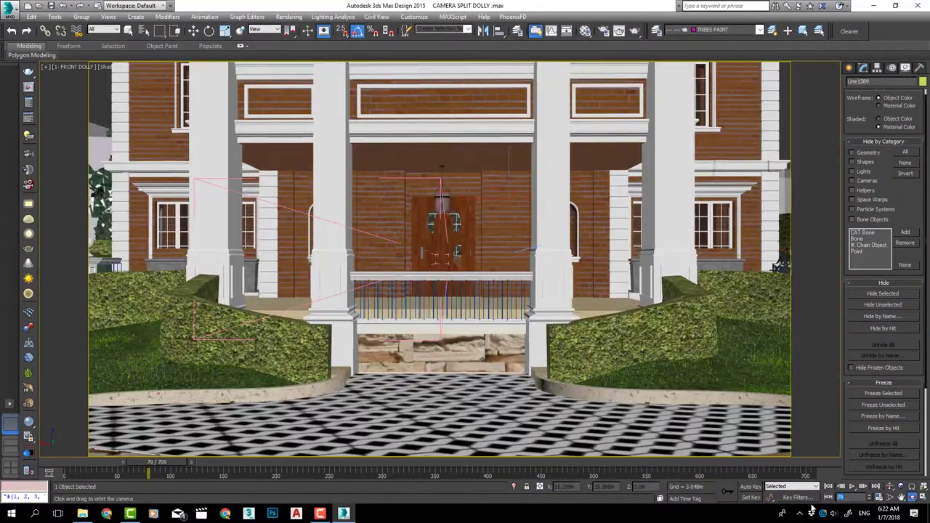
Render frame 150 of the front dolly view and inspect the image in the V-Ray frame buffer
key("shift+q")
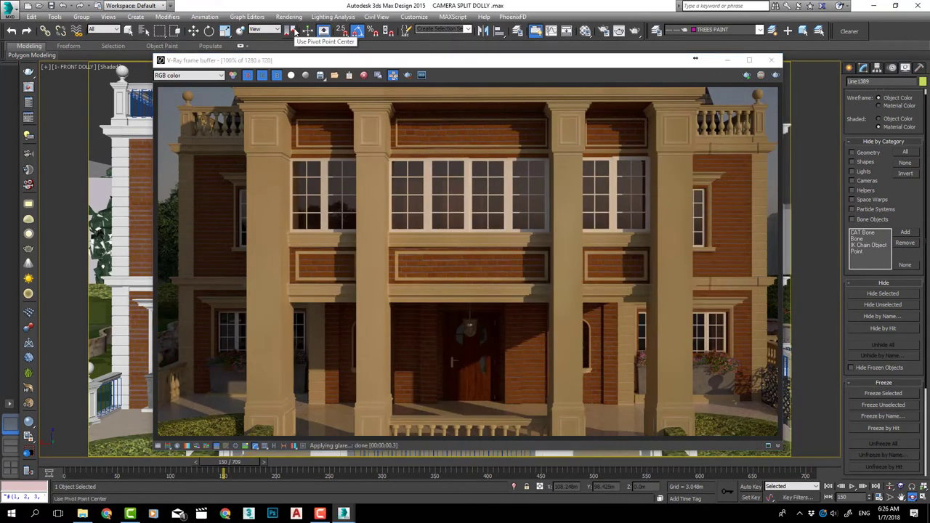
left_click(778, 446)
left_click(739, 457)
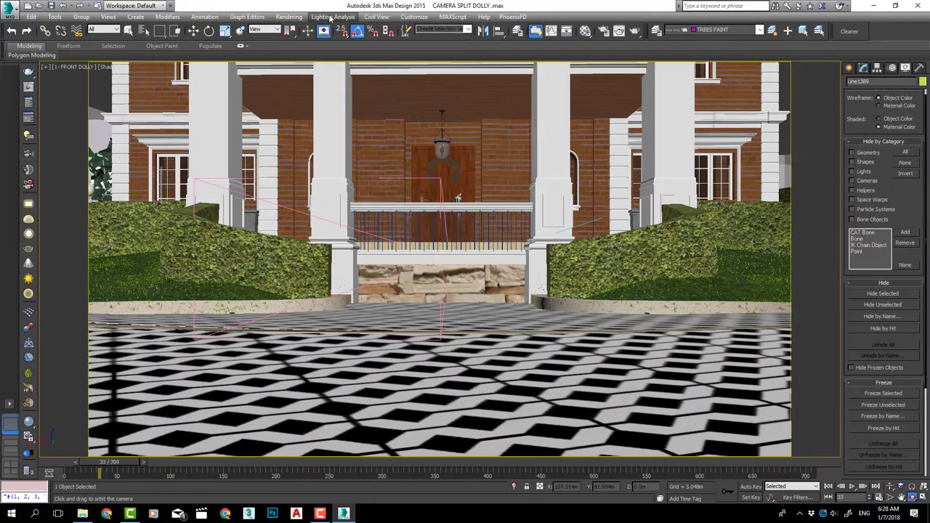
Review the global V-Ray displacement switch and the displacement map setting of the iBushes-Inner material
left_click(289, 16)
left_click(308, 39)
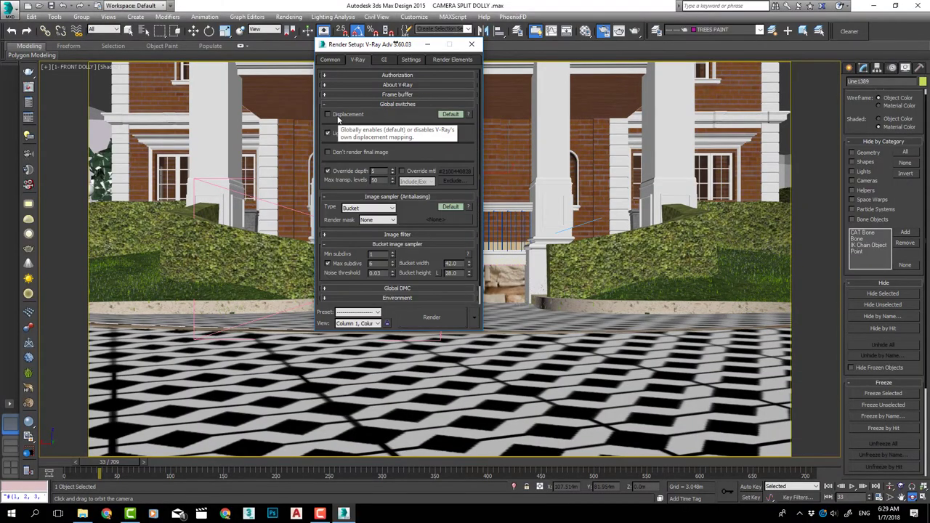
left_click(470, 45)
key("m")
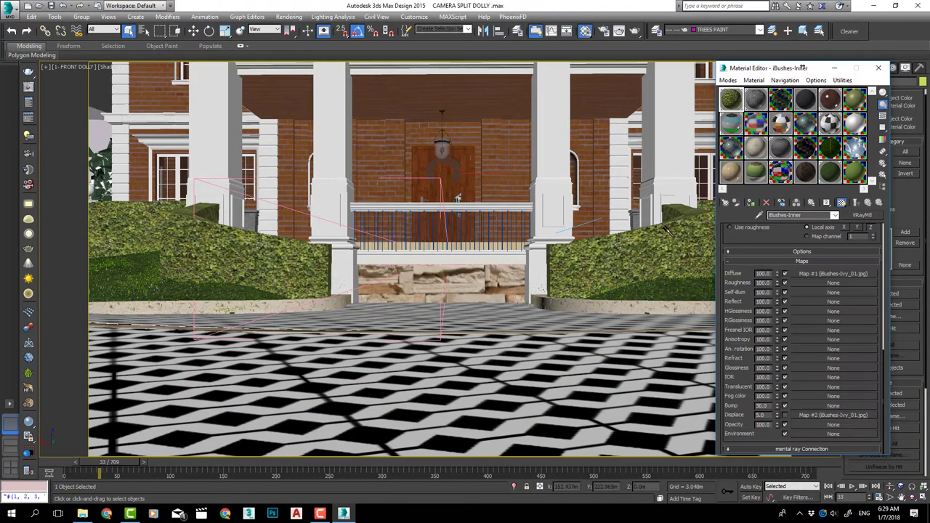
left_click(880, 68)
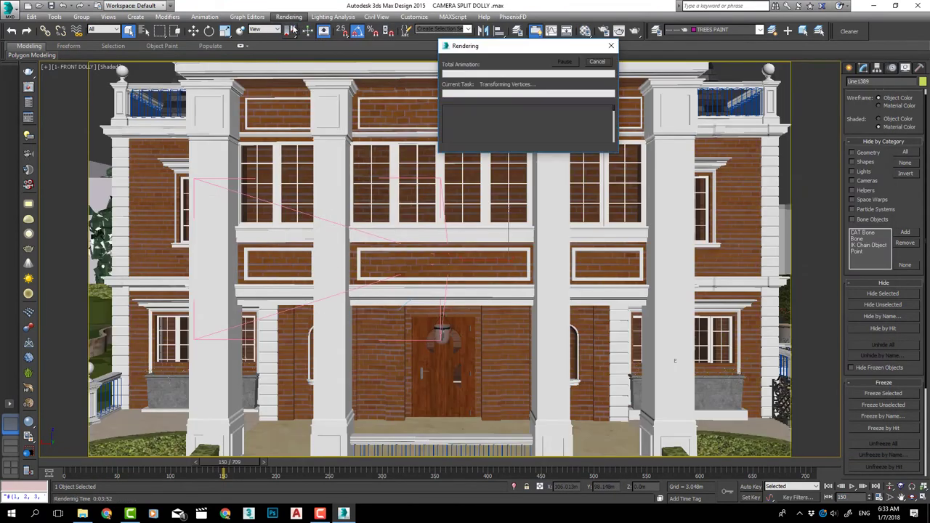